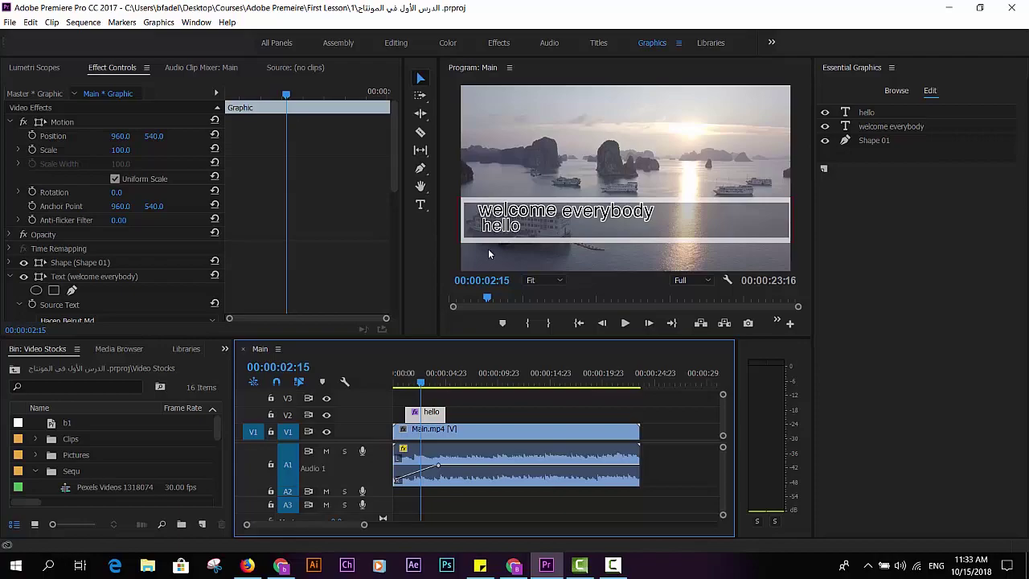
Alt-drag the hello title along V2 to make four copies above Main.mp4.
{"action": "left_click", "coordinate": [158, 22]}
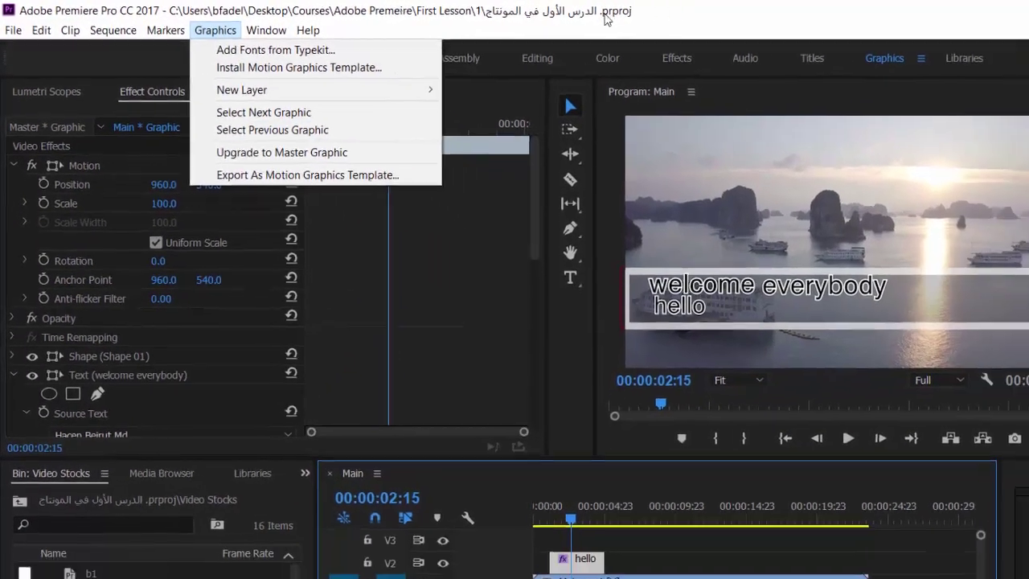
{"action": "left_click", "coordinate": [568, 22]}
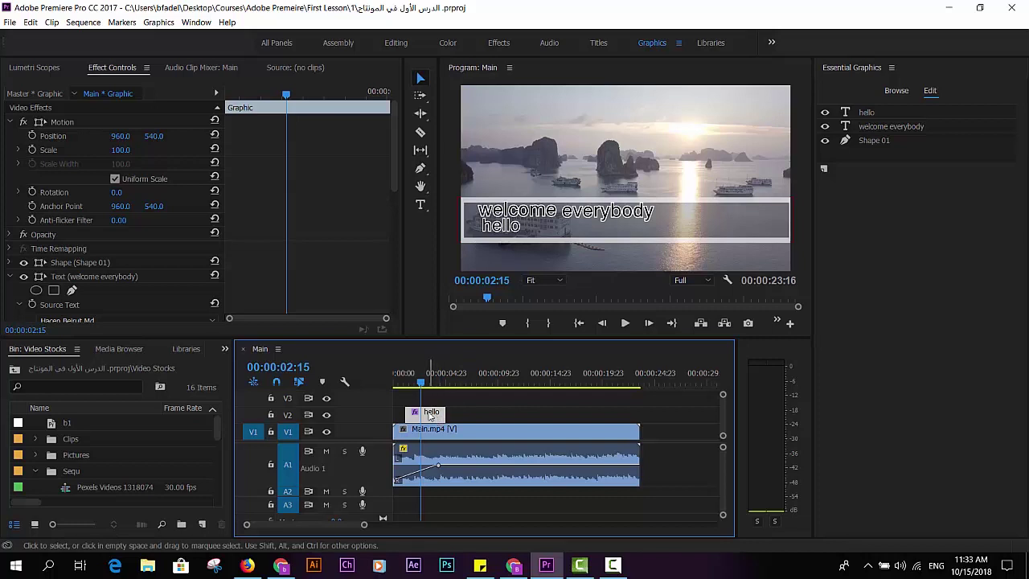
{"action": "mouse_move", "coordinate": [438, 418]}
{"action": "left_mouse_down", "text": "alt"}
{"action": "mouse_move", "coordinate": [601, 426]}
{"action": "mouse_move", "coordinate": [595, 417]}
{"action": "left_mouse_up", "text": "alt"}
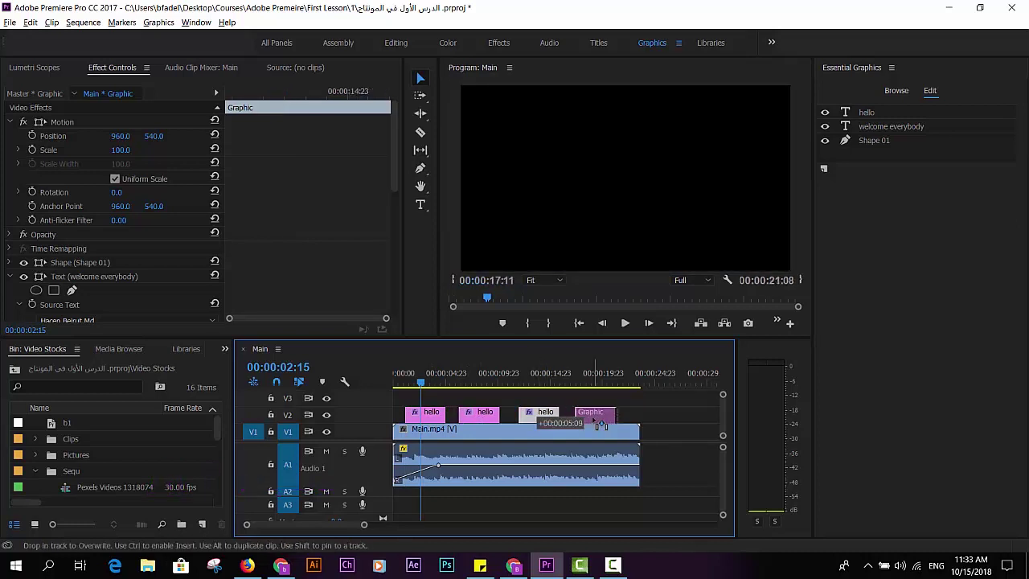
{"action": "left_click", "coordinate": [425, 383]}
Scrub to the forest shot and play the sequence to preview the hello titles.
{"action": "left_click_drag", "start_coordinate": [425, 382], "coordinate": [436, 382]}
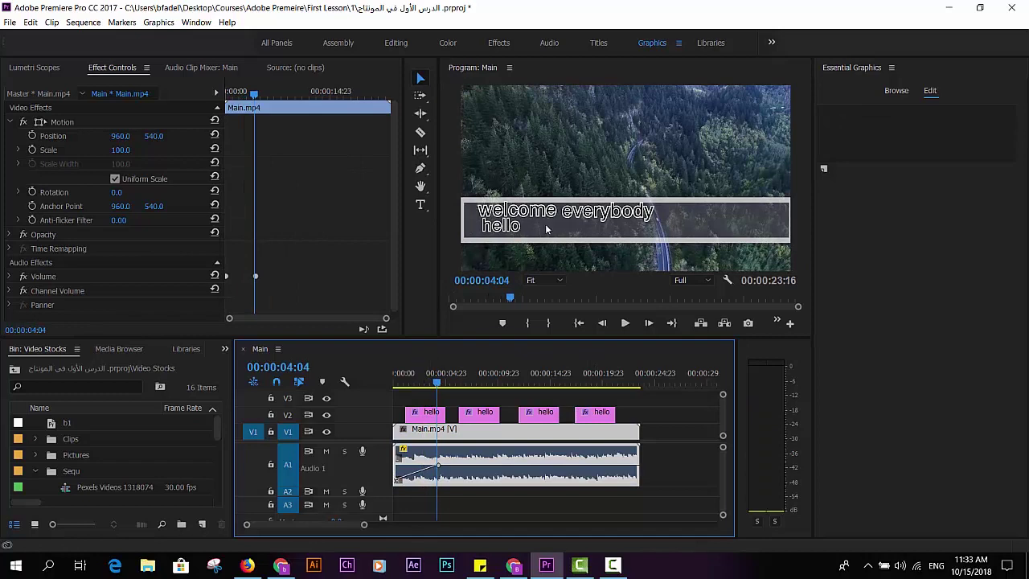
{"action": "key", "text": "space"}
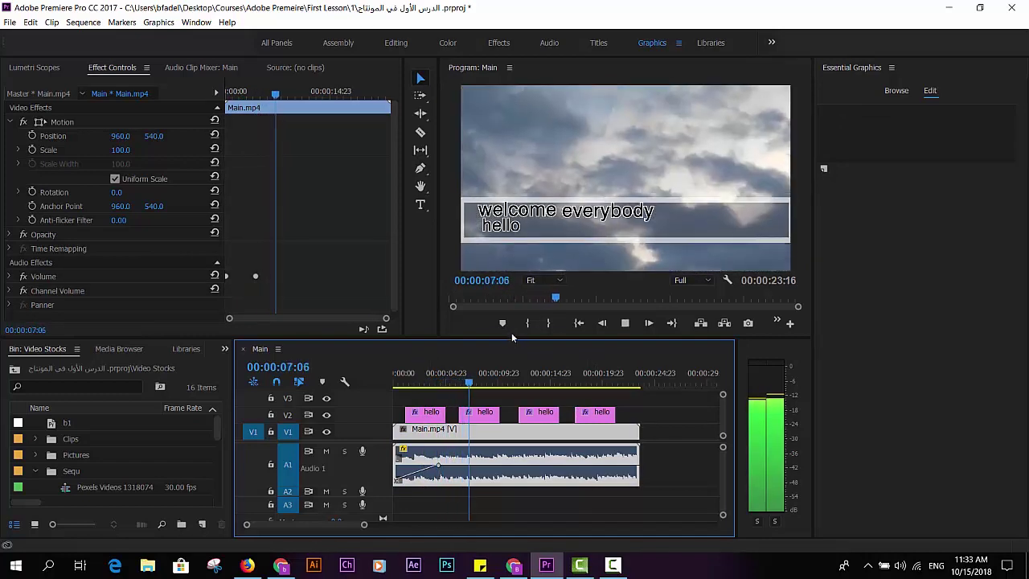
{"action": "key", "text": "space"}
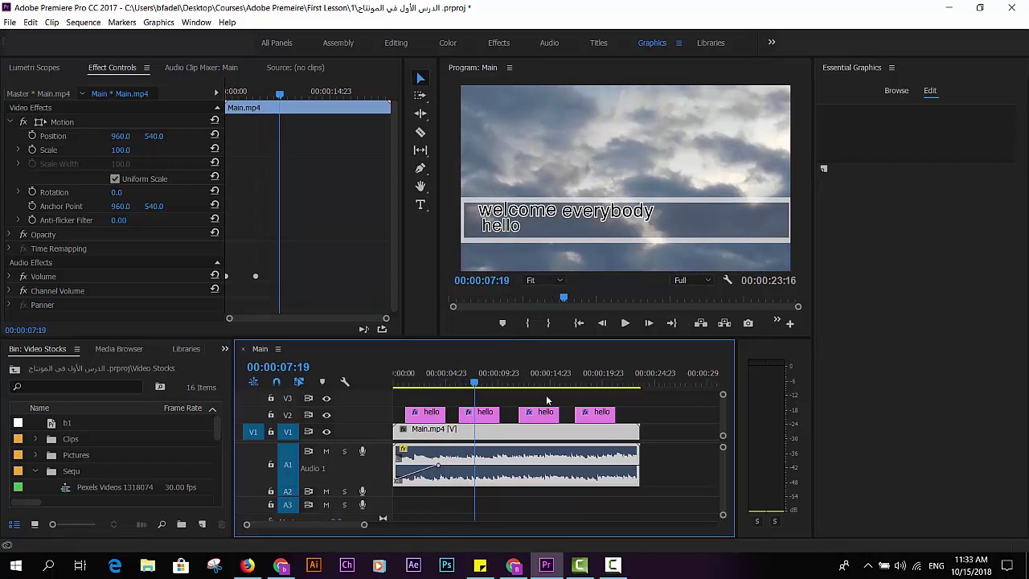
{"action": "left_click", "coordinate": [883, 567]}
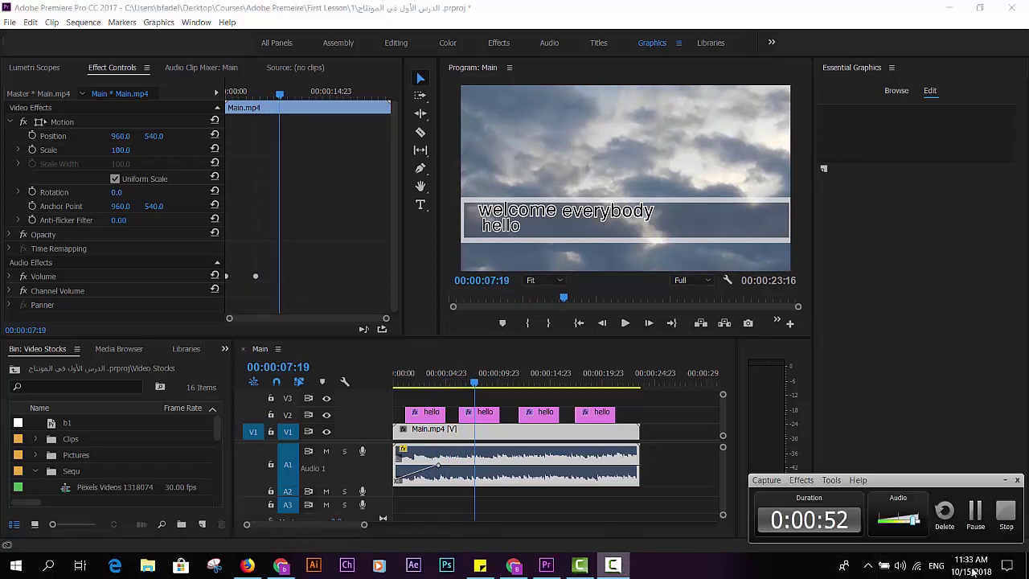
{"action": "left_click", "coordinate": [974, 514]}
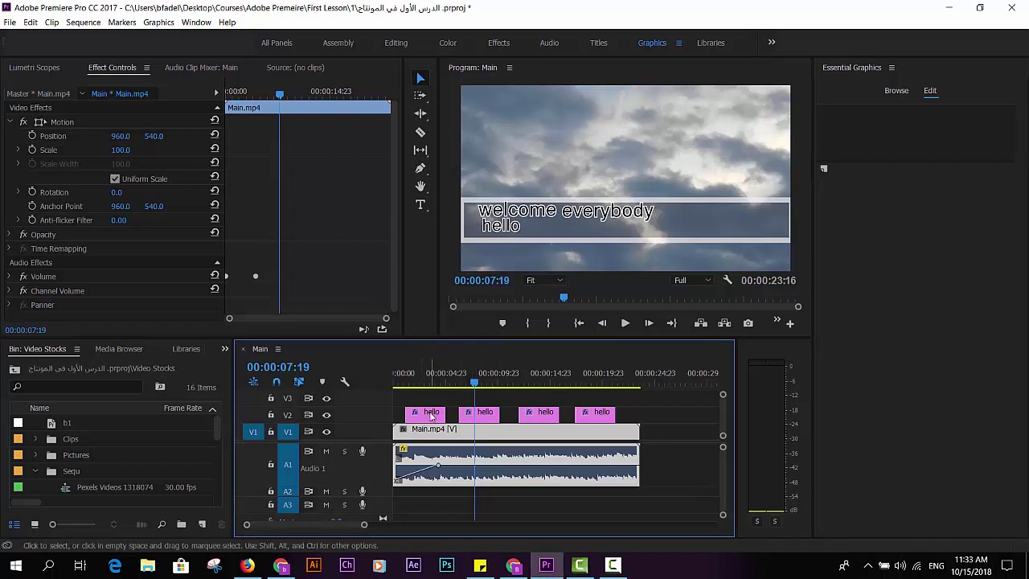
Delete the banner shape from the second hello title copy.
{"action": "left_click", "coordinate": [483, 418]}
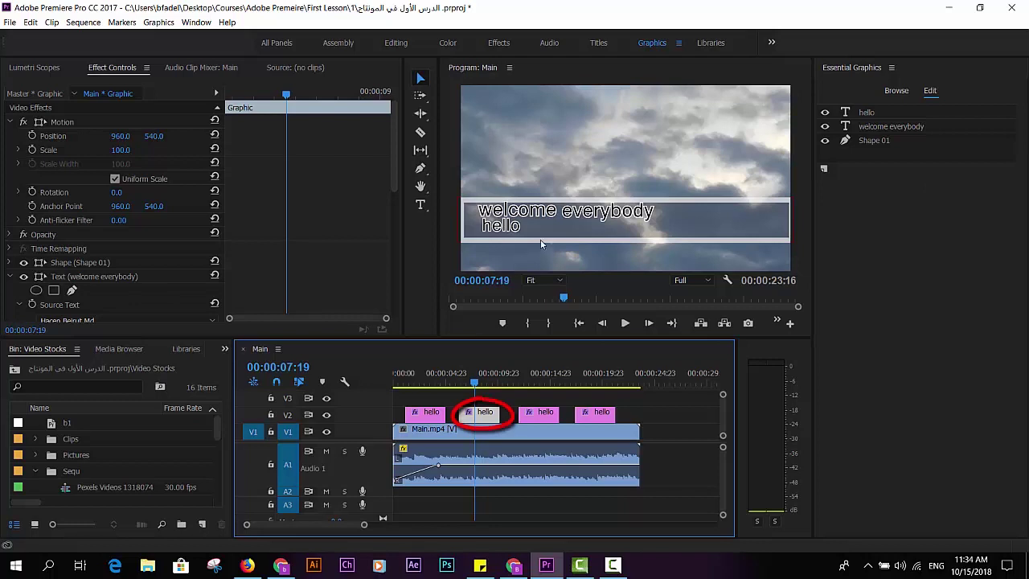
{"action": "left_click", "coordinate": [522, 233]}
{"action": "key", "text": "Delete"}
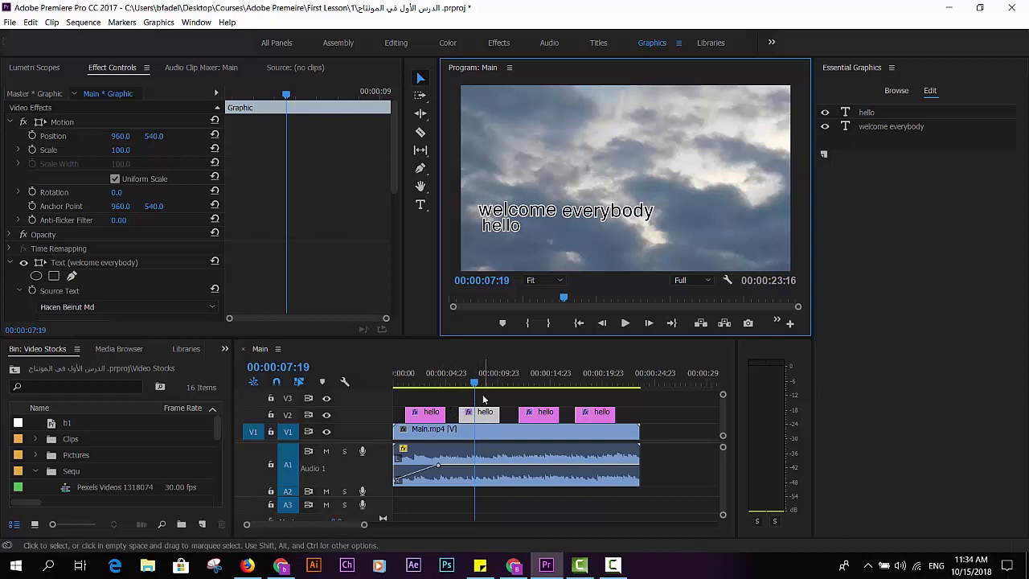
Play from the basketball shot and scrub to about 18 seconds to preview the titles.
{"action": "left_click_drag", "start_coordinate": [486, 386], "coordinate": [512, 389]}
{"action": "key", "text": "space"}
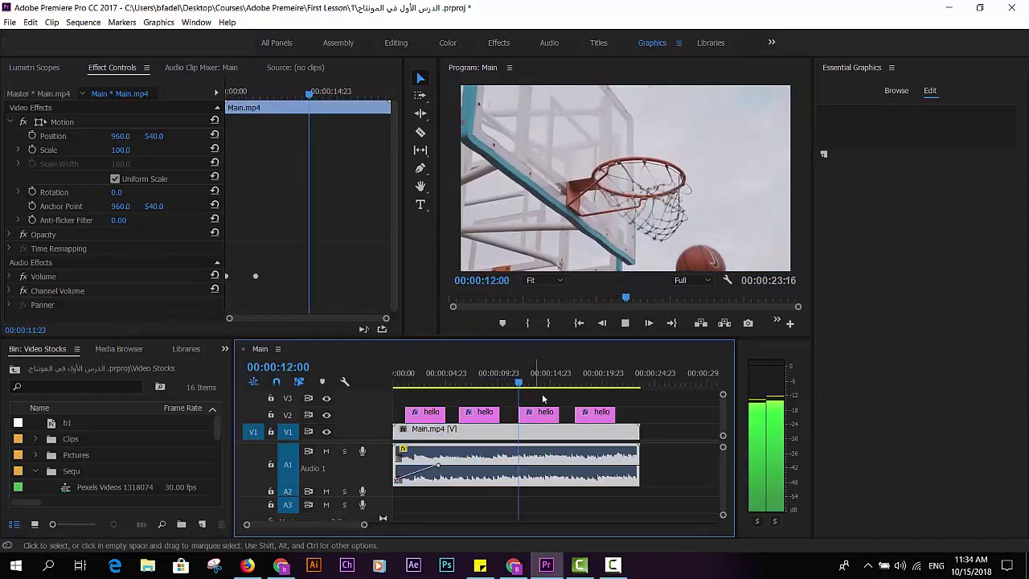
{"action": "mouse_move", "coordinate": [538, 372]}
{"action": "left_mouse_down"}
{"action": "mouse_move", "coordinate": [591, 382]}
{"action": "mouse_move", "coordinate": [426, 382]}
{"action": "left_mouse_up"}
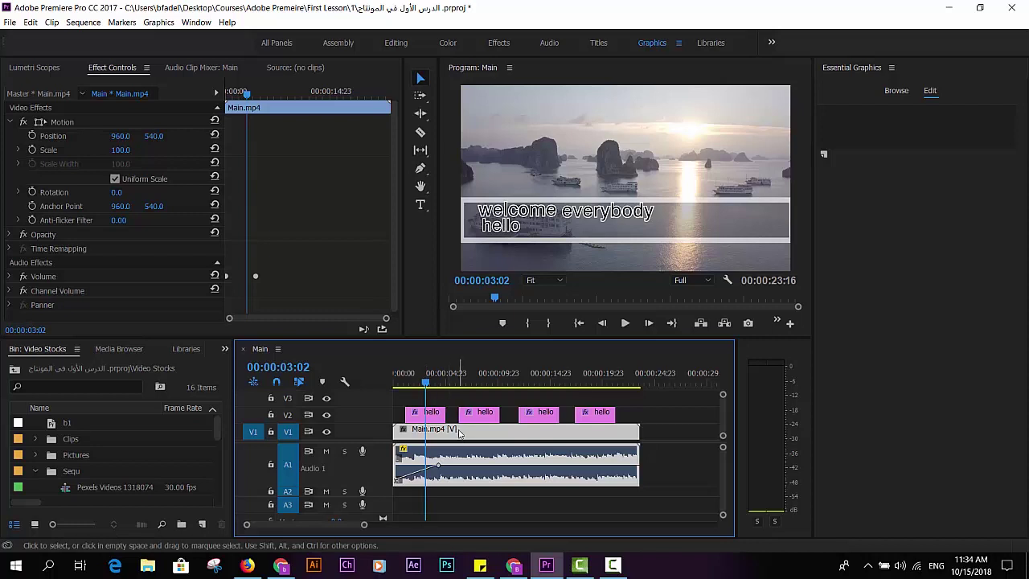
{"action": "left_click", "coordinate": [433, 413]}
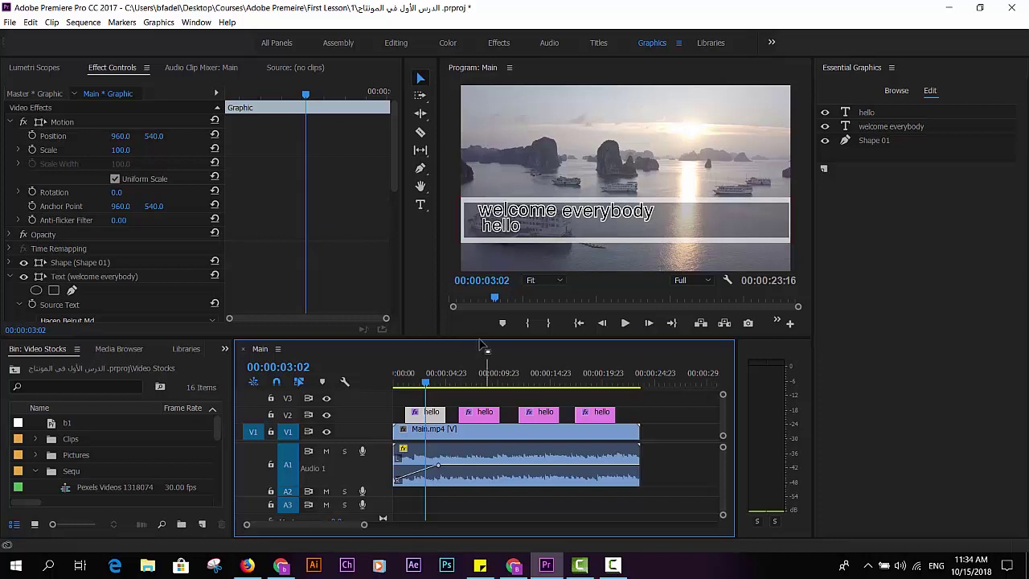
Delete the three later hello copies and Alt-drag the original to about 00:18:14.
{"action": "left_click_drag", "start_coordinate": [625, 397], "coordinate": [459, 421]}
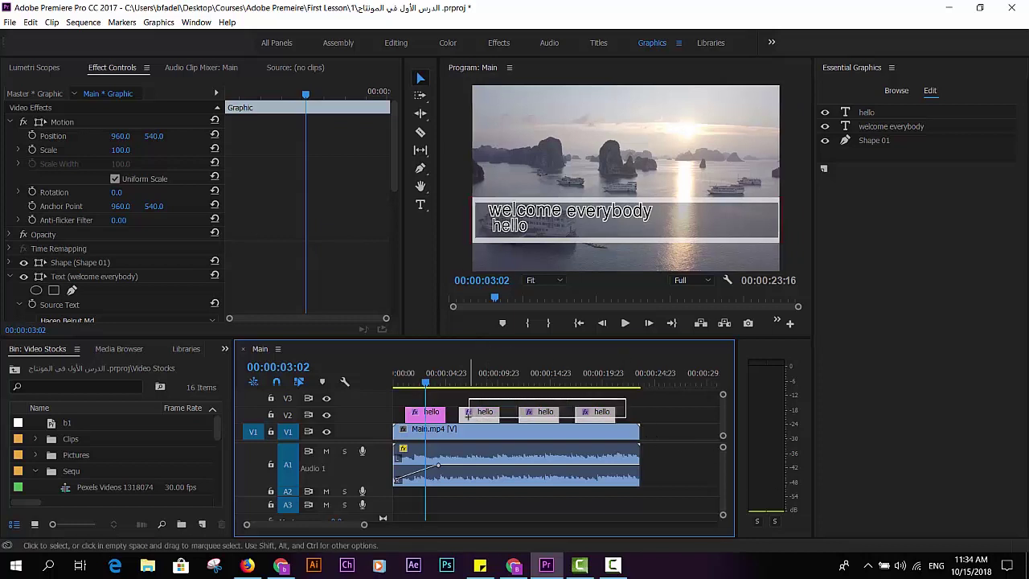
{"action": "key", "text": "Delete"}
{"action": "left_click", "coordinate": [527, 230]}
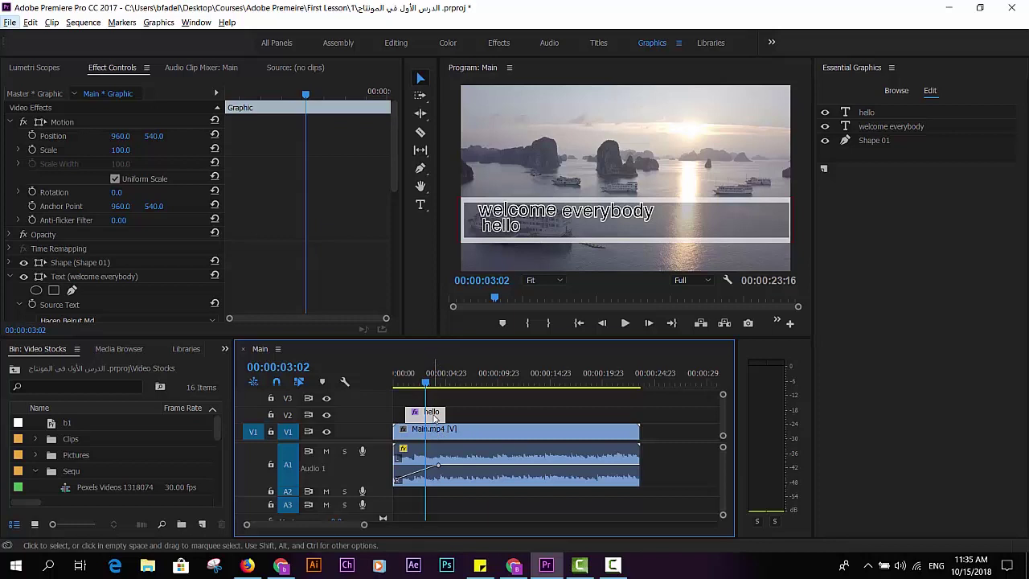
{"action": "left_click_drag", "start_coordinate": [437, 417], "coordinate": [632, 417]}
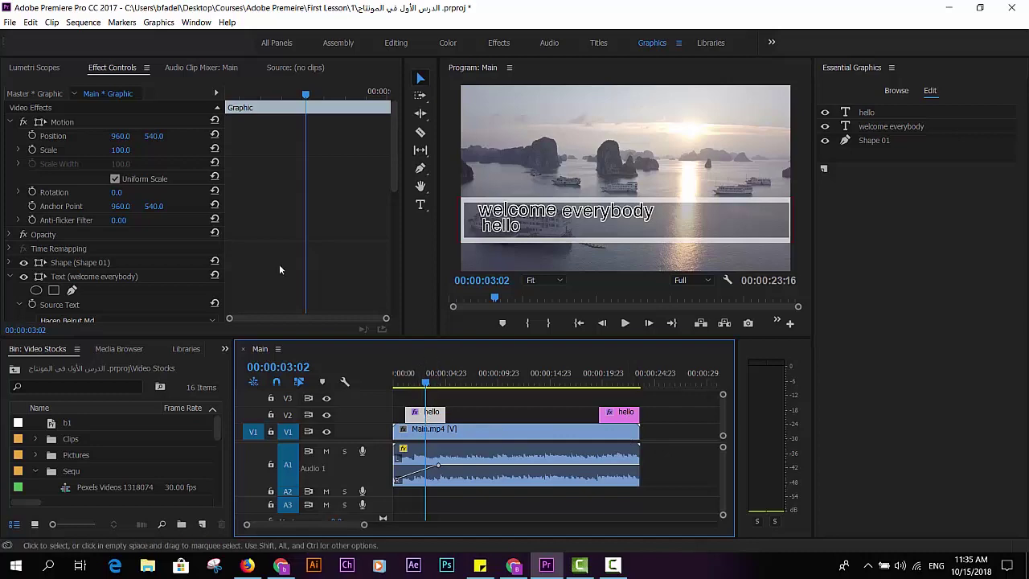
Upgrade the first title to a master graphic named 'Master' and place another copy on V2.
{"action": "left_click", "coordinate": [158, 22]}
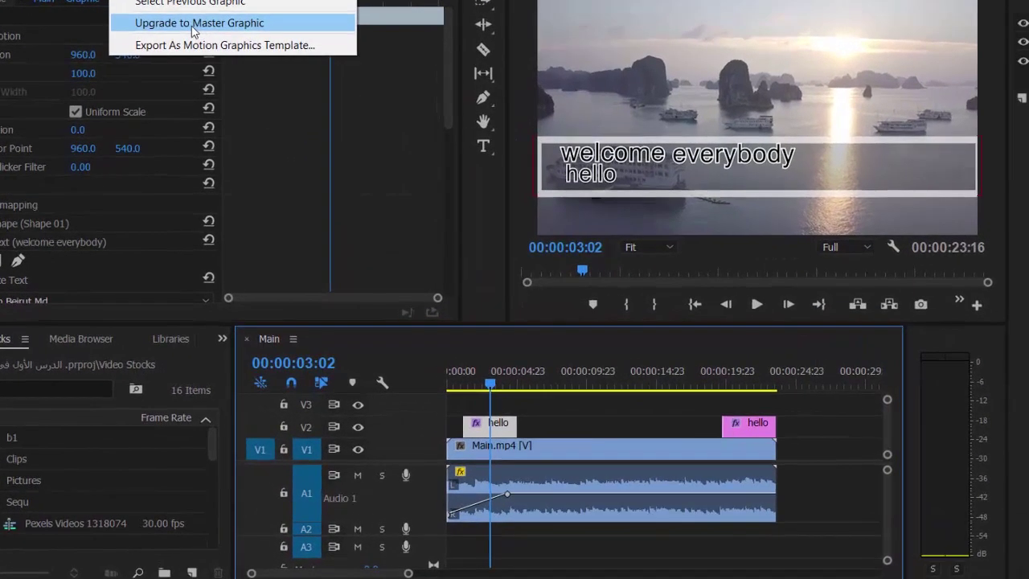
{"action": "left_click", "coordinate": [207, 112]}
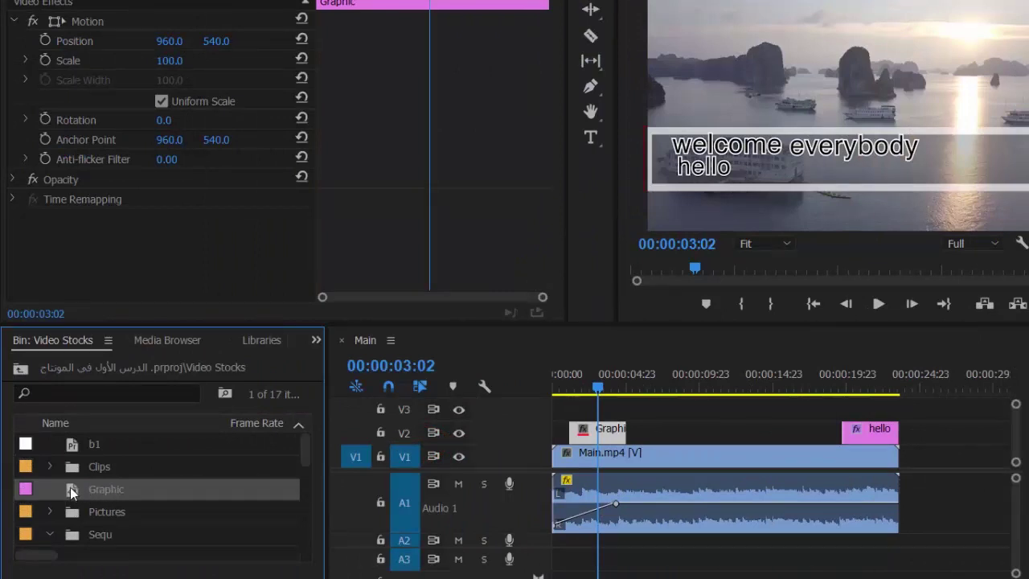
{"action": "left_click", "coordinate": [111, 490]}
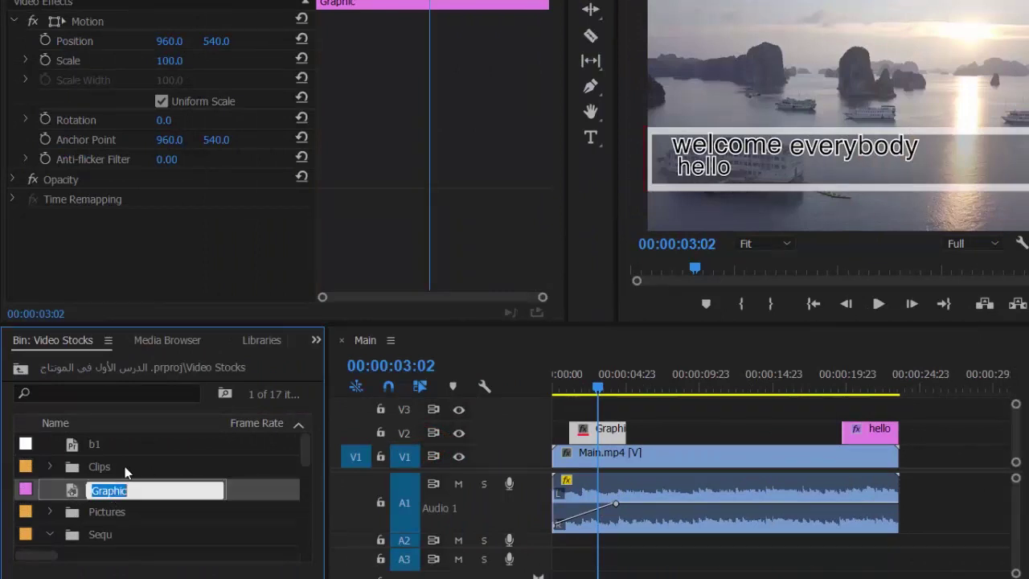
{"action": "type", "text": "Master"}
{"action": "key", "text": "Tab"}
{"action": "left_click", "coordinate": [608, 433]}
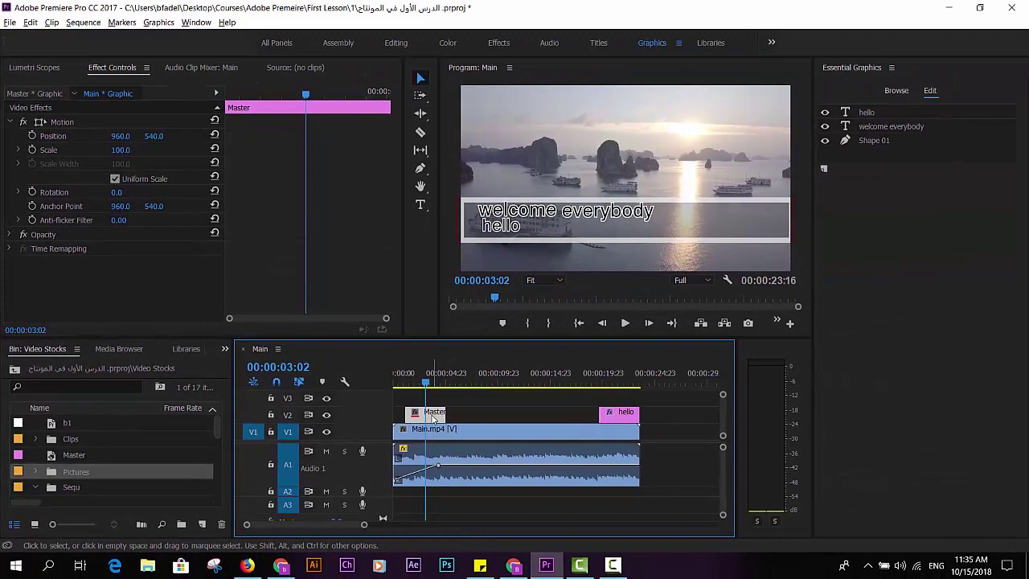
{"action": "left_click_drag", "start_coordinate": [434, 419], "coordinate": [585, 421]}
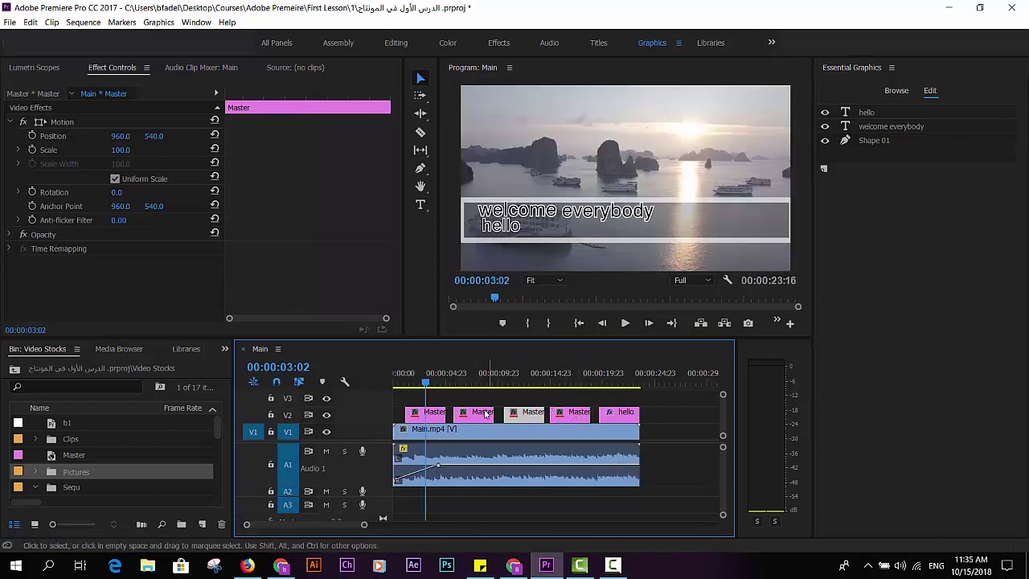
Add Rabit.ai as a new layer in the first Master graphic and move it to the bar's right end.
{"action": "left_click", "coordinate": [434, 430]}
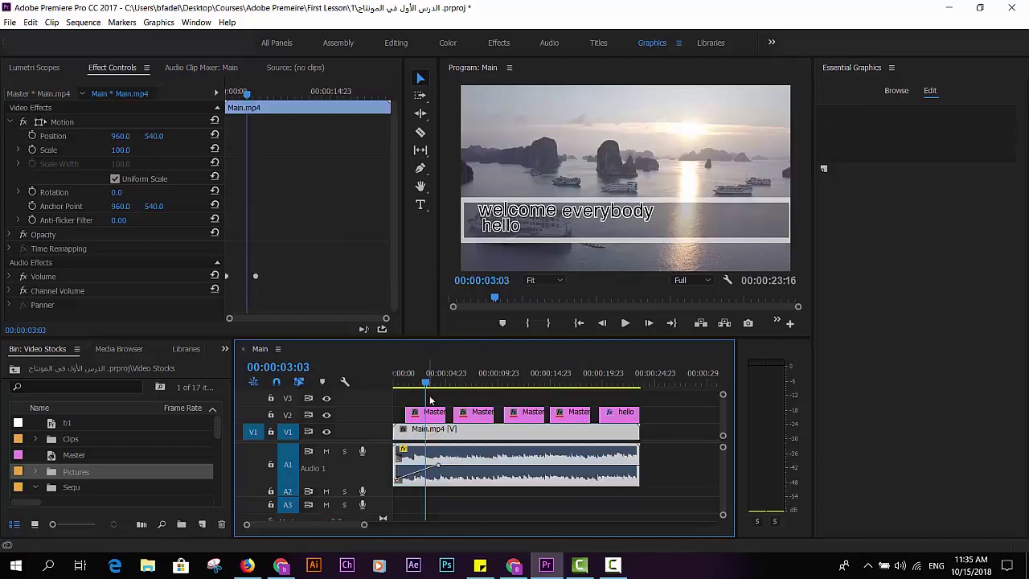
{"action": "mouse_move", "coordinate": [427, 382]}
{"action": "left_mouse_down"}
{"action": "mouse_move", "coordinate": [486, 384]}
{"action": "mouse_move", "coordinate": [428, 399]}
{"action": "left_mouse_up"}
{"action": "left_click", "coordinate": [433, 414]}
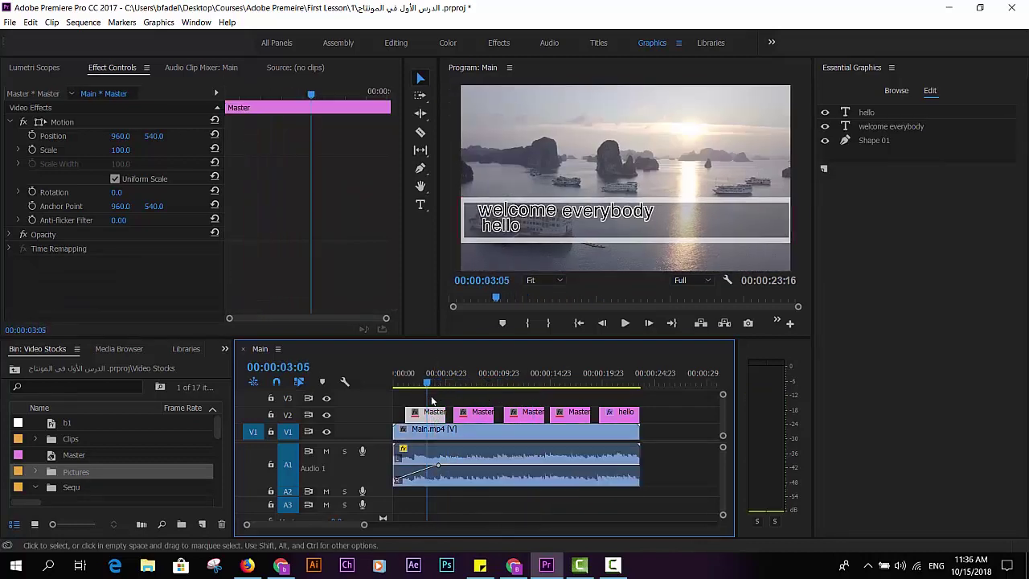
{"action": "left_click", "coordinate": [823, 171]}
{"action": "left_click", "coordinate": [836, 244]}
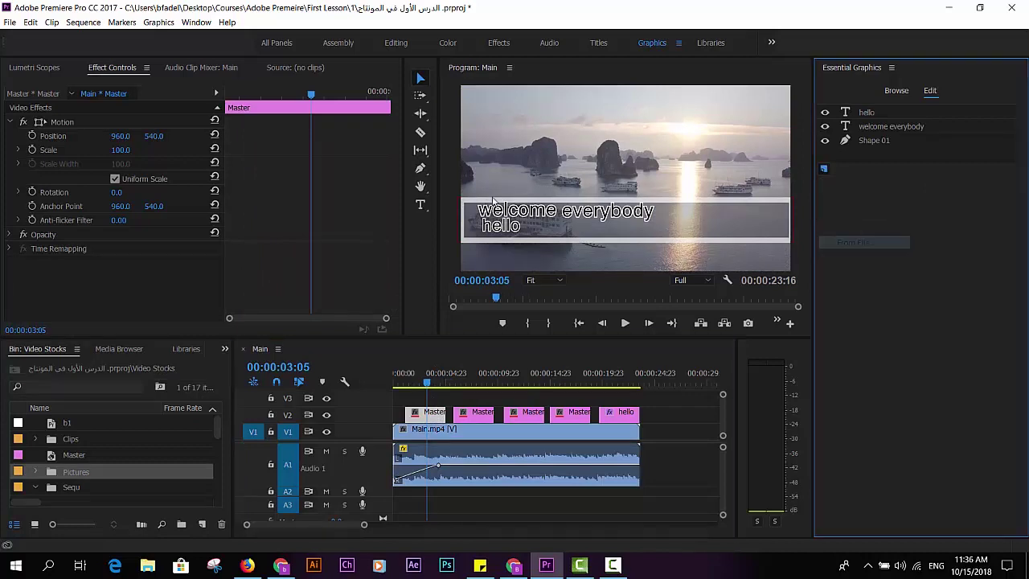
{"action": "left_click", "coordinate": [380, 136]}
{"action": "left_click", "coordinate": [534, 460]}
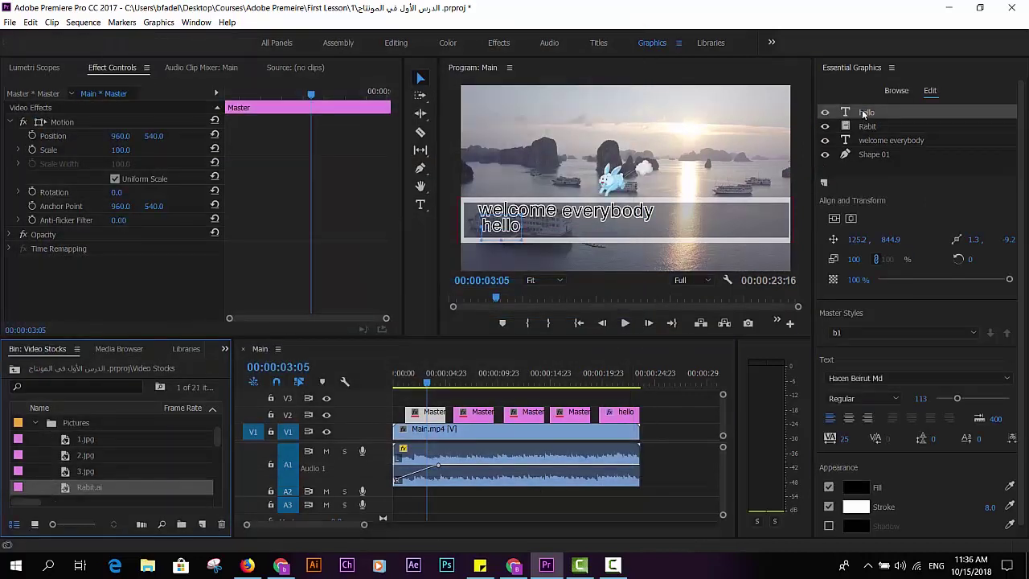
{"action": "left_click_drag", "start_coordinate": [612, 180], "coordinate": [759, 220]}
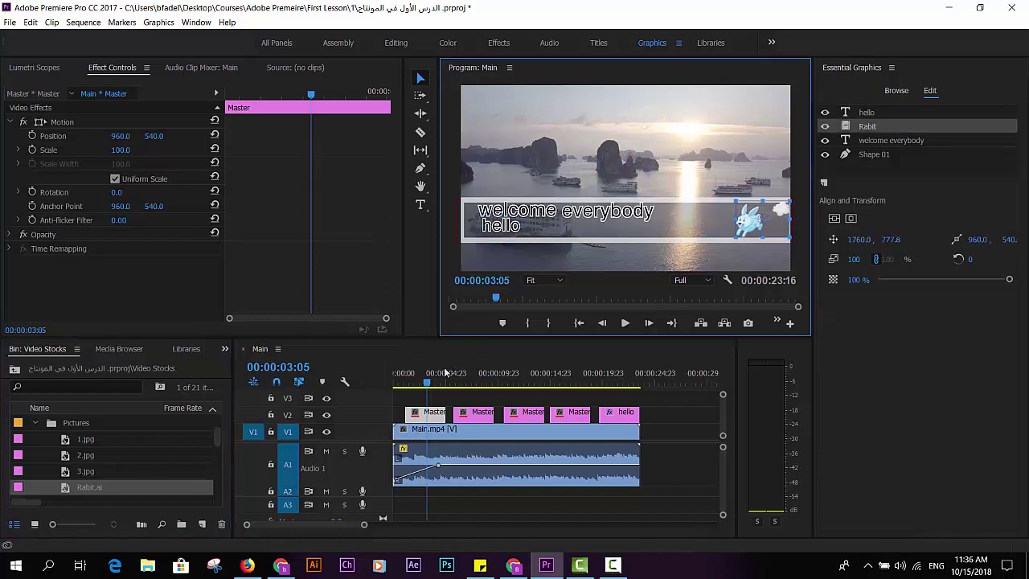
Play the sequence to preview the rabbit on the Master graphic clips.
{"action": "left_click", "coordinate": [451, 428]}
{"action": "key", "text": "space"}
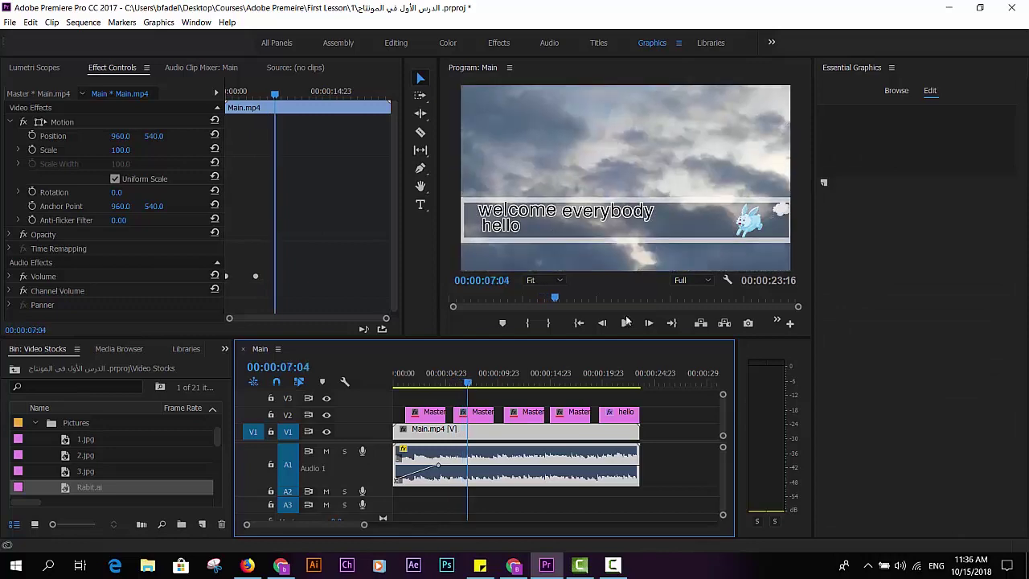
{"action": "left_click", "coordinate": [524, 383]}
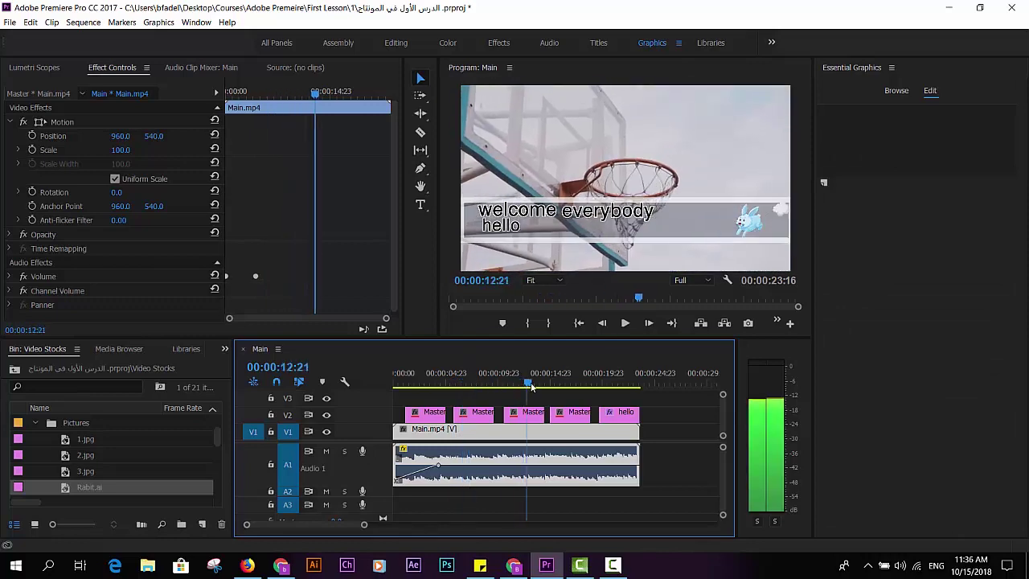
{"action": "left_click_drag", "start_coordinate": [544, 386], "coordinate": [421, 386]}
{"action": "left_click", "coordinate": [544, 217]}
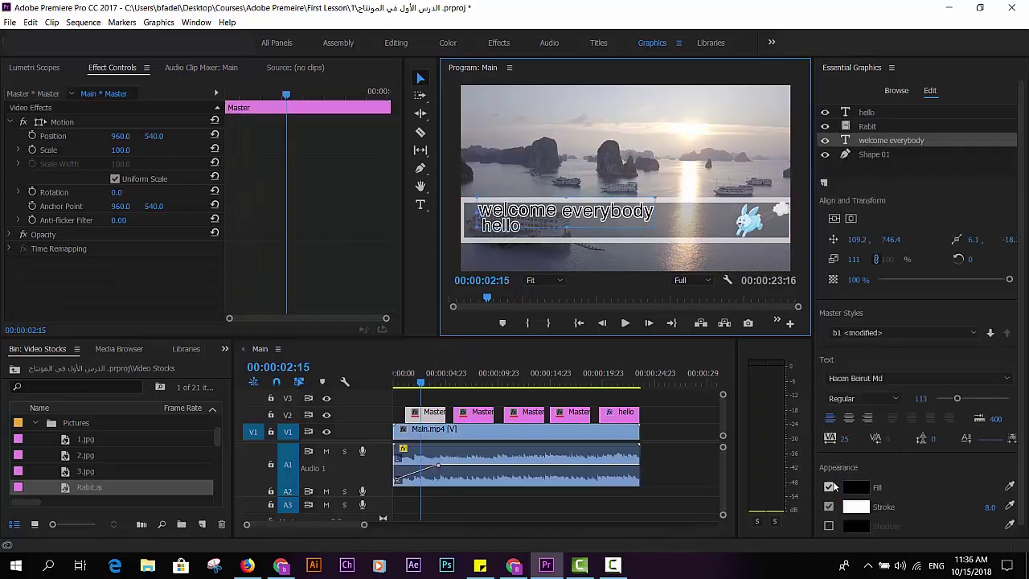
Turn off the white stroke on 'welcome everybody' and fill the text red.
{"action": "left_click", "coordinate": [828, 507]}
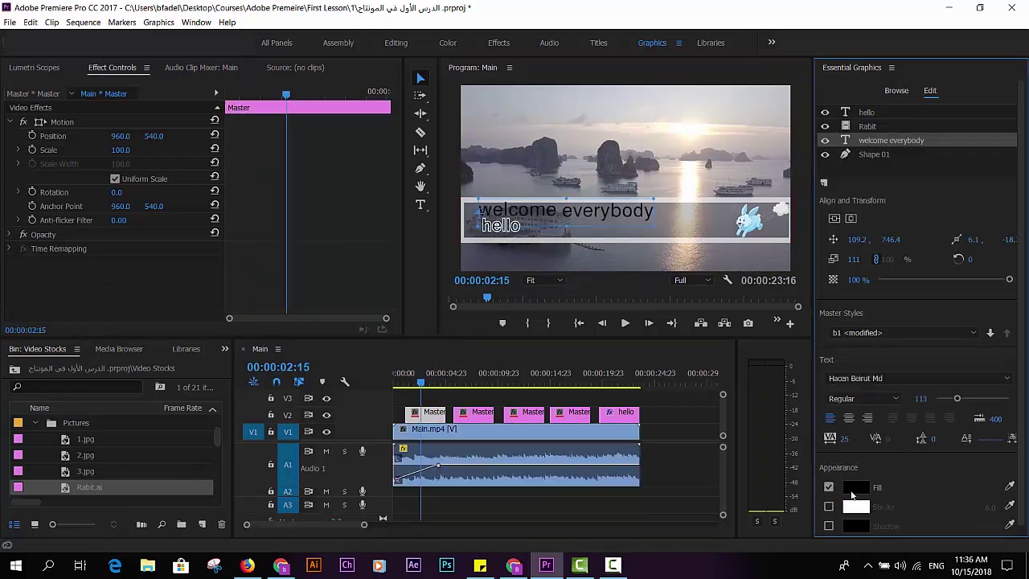
{"action": "left_click", "coordinate": [855, 487]}
{"action": "left_click_drag", "start_coordinate": [548, 312], "coordinate": [547, 378]}
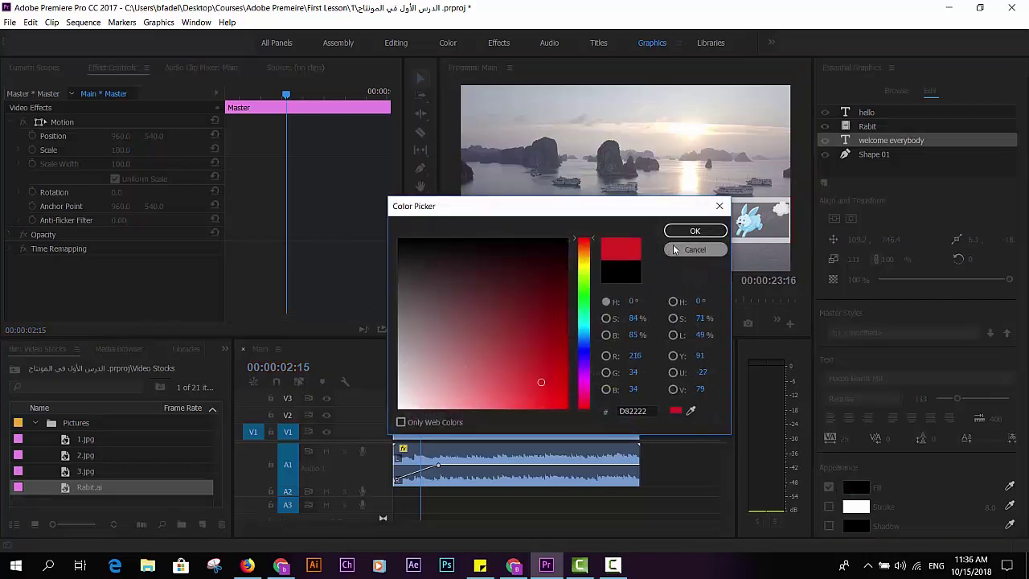
{"action": "left_click", "coordinate": [694, 230]}
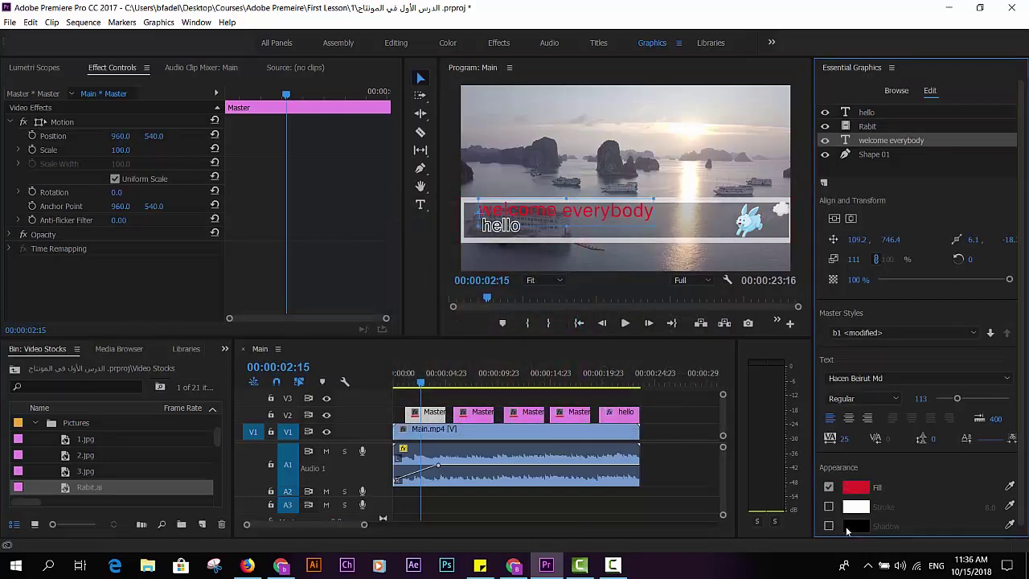
Add a drop shadow to the text at about -11° angle and 3.8 distance.
{"action": "left_click", "coordinate": [828, 525]}
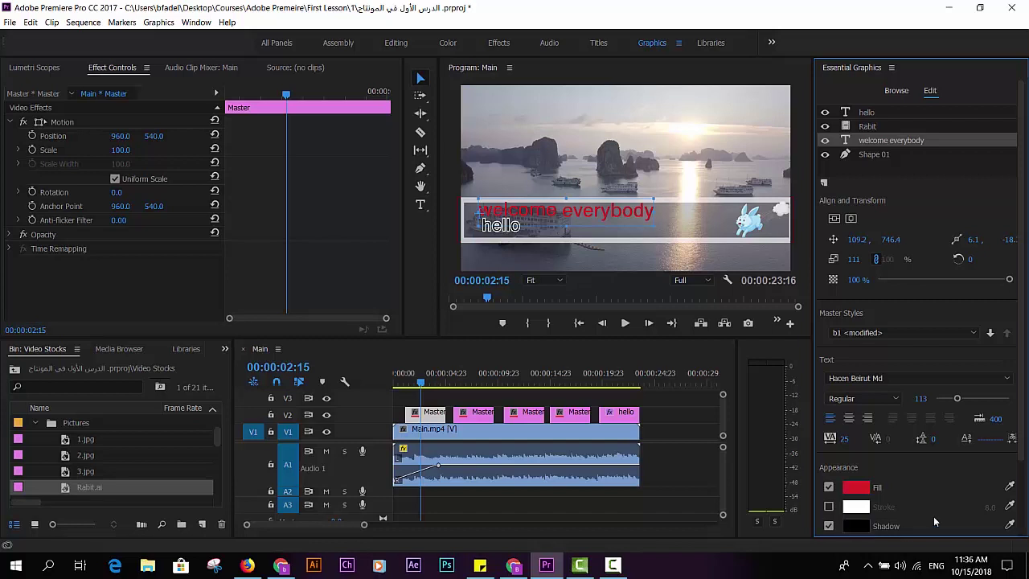
{"action": "scroll", "coordinate": [876, 514], "scroll_direction": "down", "scroll_amount": 2}
{"action": "left_click_drag", "start_coordinate": [908, 507], "coordinate": [920, 507]}
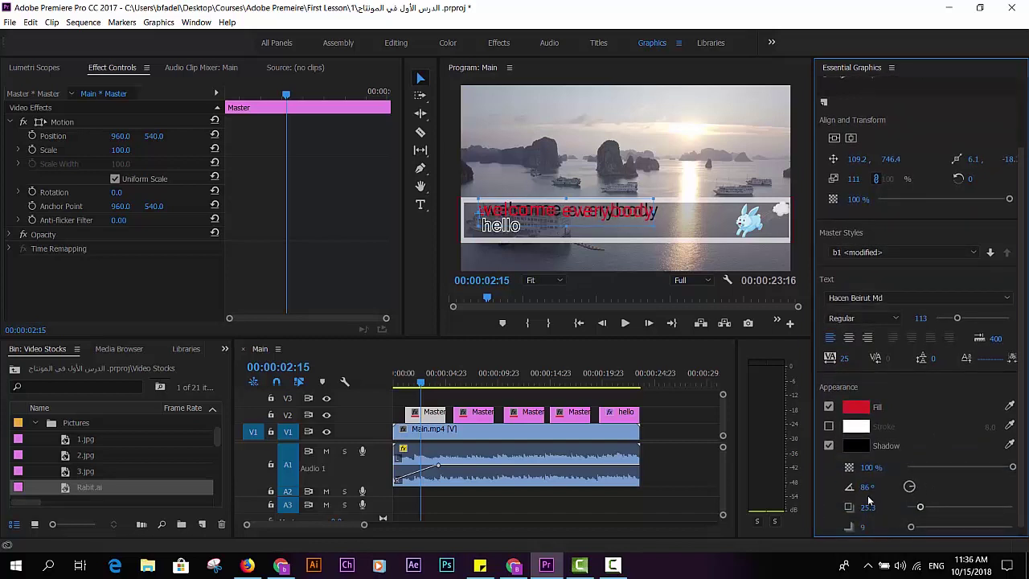
{"action": "left_click_drag", "start_coordinate": [866, 486], "coordinate": [836, 487]}
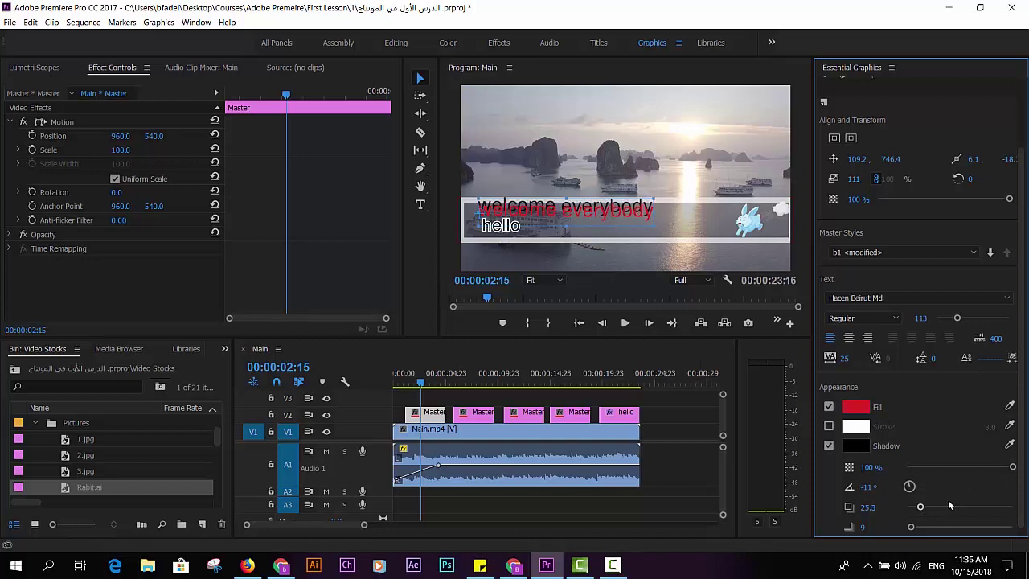
{"action": "left_click_drag", "start_coordinate": [918, 507], "coordinate": [908, 507]}
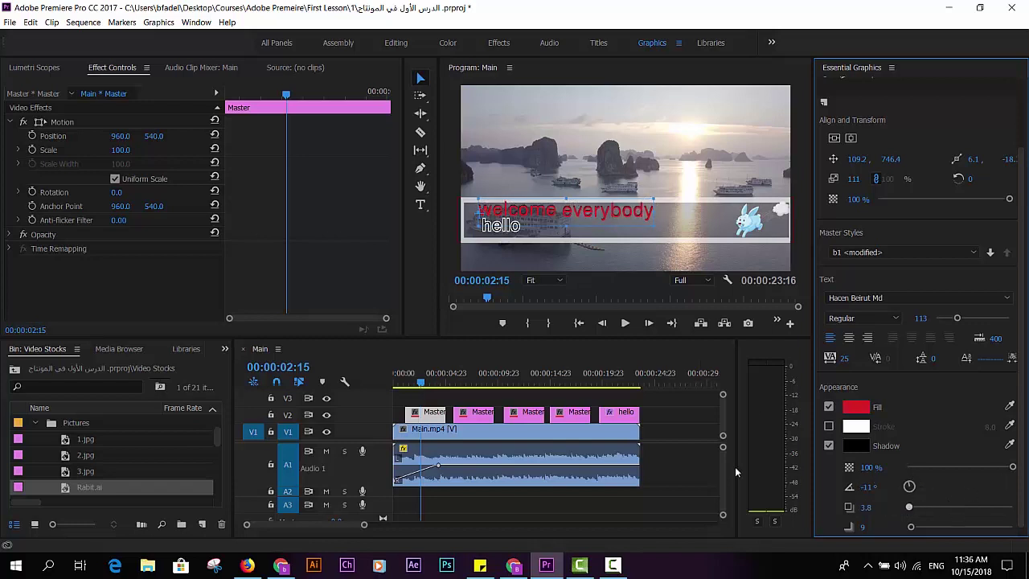
{"action": "left_click", "coordinate": [432, 381]}
{"action": "left_click", "coordinate": [459, 381]}
{"action": "left_click", "coordinate": [462, 432]}
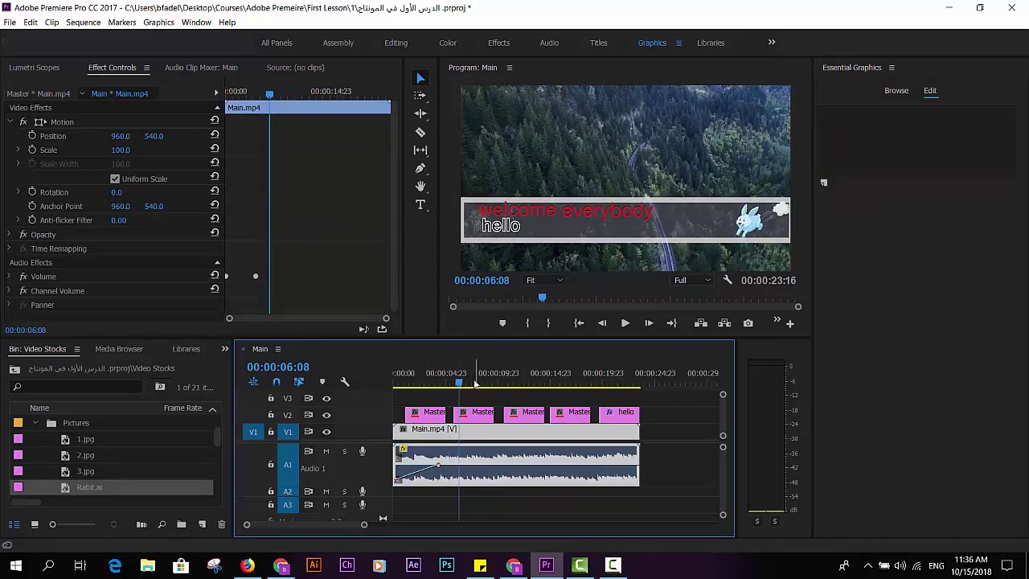
Scrub over the basketball footage and select a Master clip to show its layers.
{"action": "left_click_drag", "start_coordinate": [461, 382], "coordinate": [576, 390]}
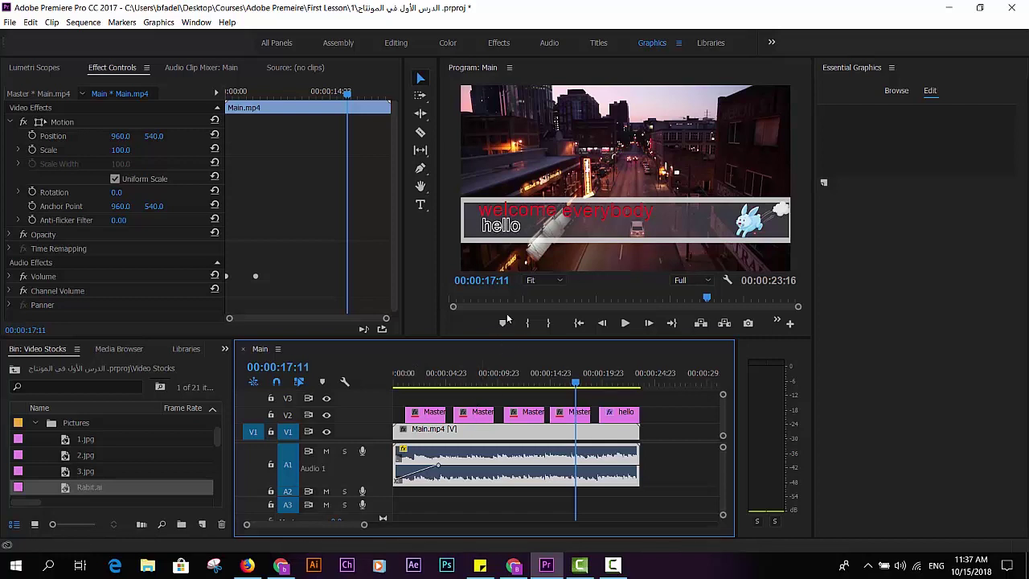
{"action": "left_click", "coordinate": [538, 241]}
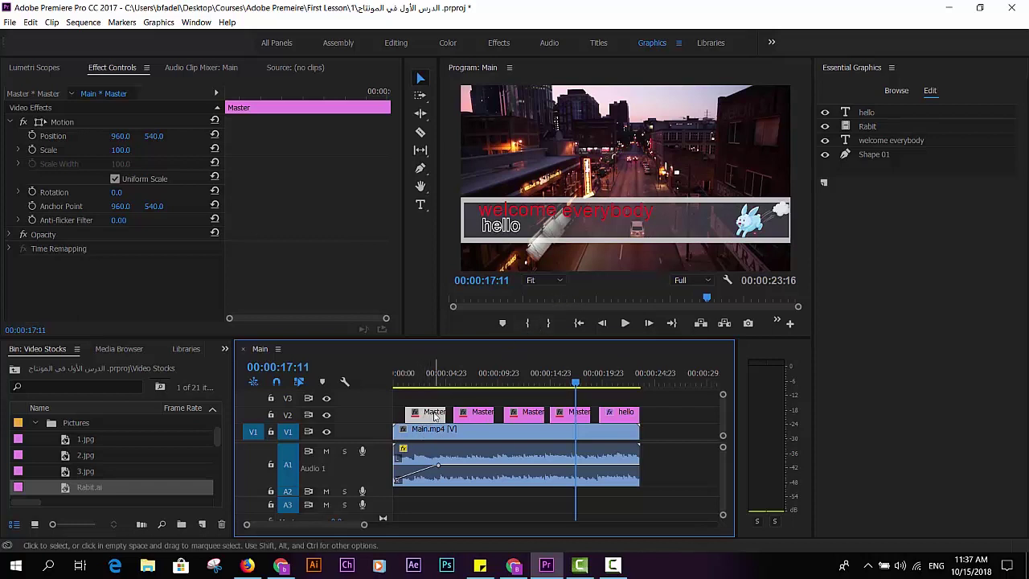
In the fourth Master clip, drag the rabbit layer up above the bar's right end.
{"action": "left_click", "coordinate": [572, 418]}
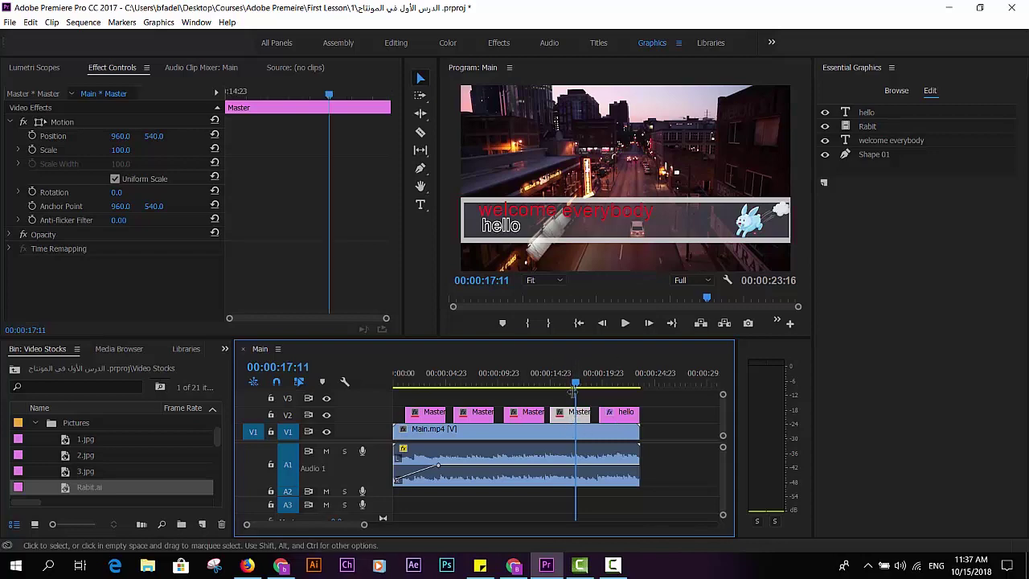
{"action": "left_click_drag", "start_coordinate": [576, 397], "coordinate": [580, 386]}
{"action": "left_click", "coordinate": [577, 417]}
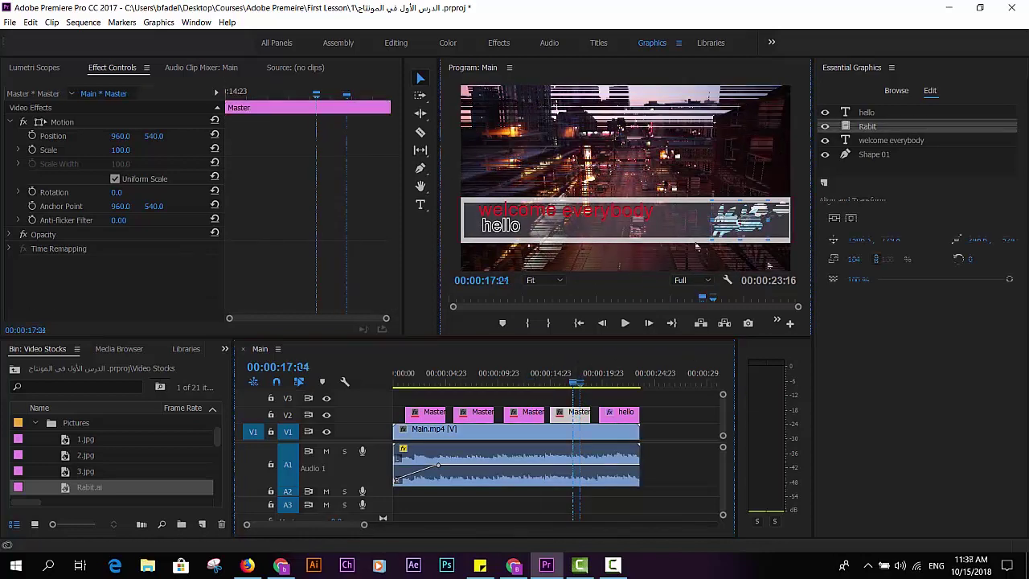
{"action": "left_click", "coordinate": [577, 386]}
{"action": "mouse_move", "coordinate": [577, 386]}
{"action": "left_mouse_down"}
{"action": "mouse_move", "coordinate": [465, 394]}
{"action": "mouse_move", "coordinate": [565, 413]}
{"action": "left_mouse_up"}
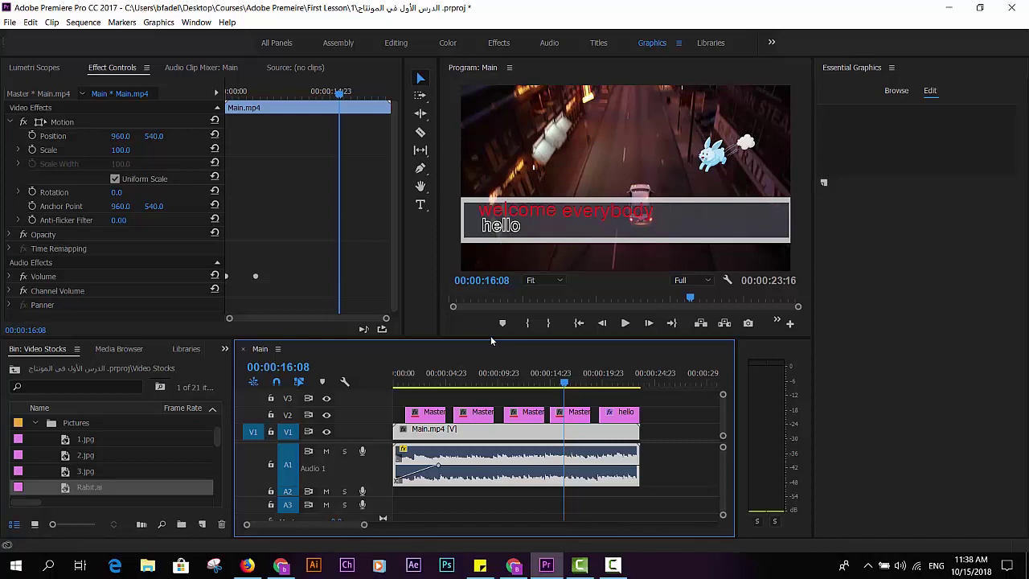
Switch Essential Graphics to the Browse tab to show templates like Basic Lower Third.
{"action": "left_click", "coordinate": [896, 90]}
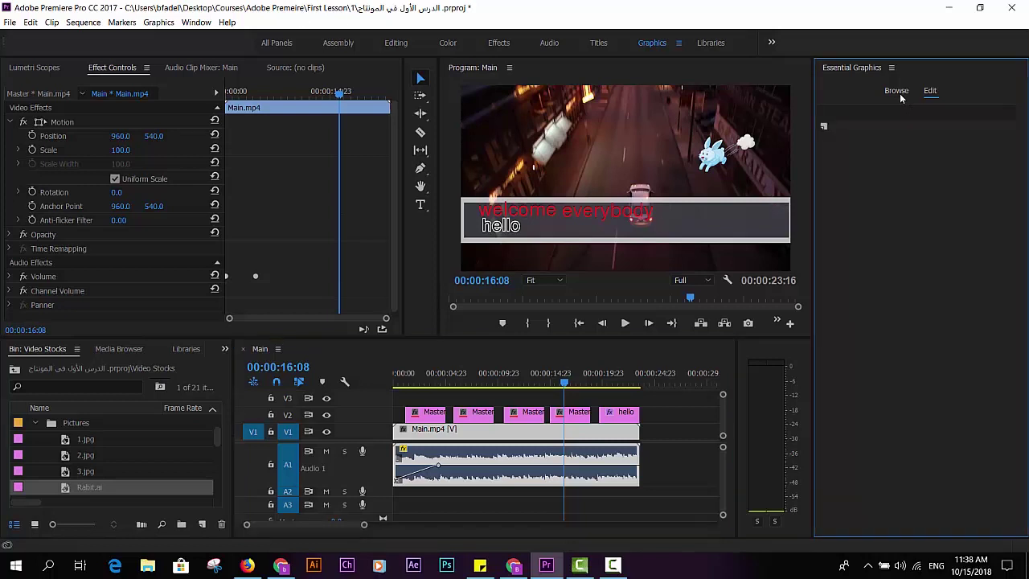